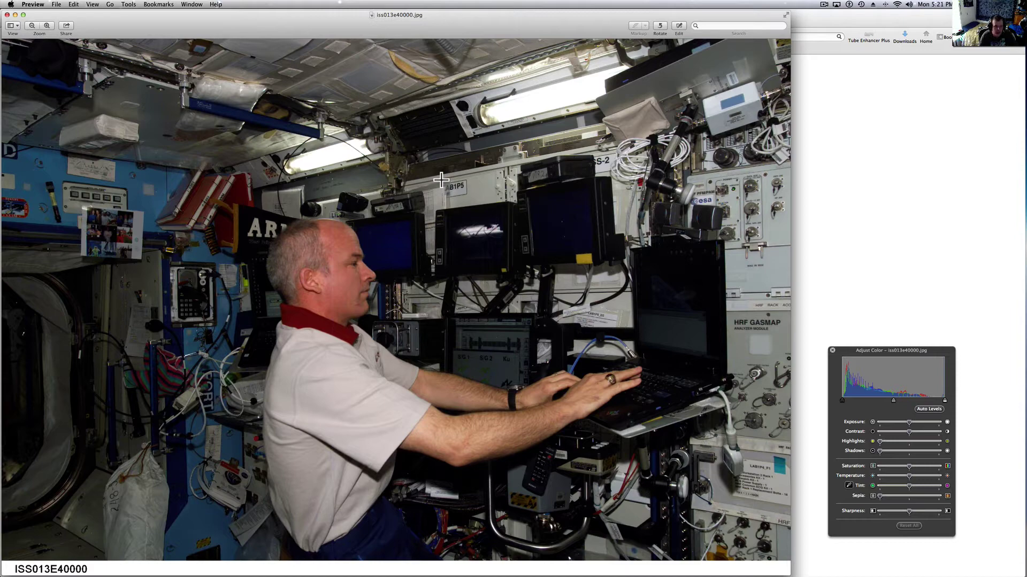
# Zoom into the ISS photo and pan right across to the laptop.
pyautogui.scroll(3, 53, 221)
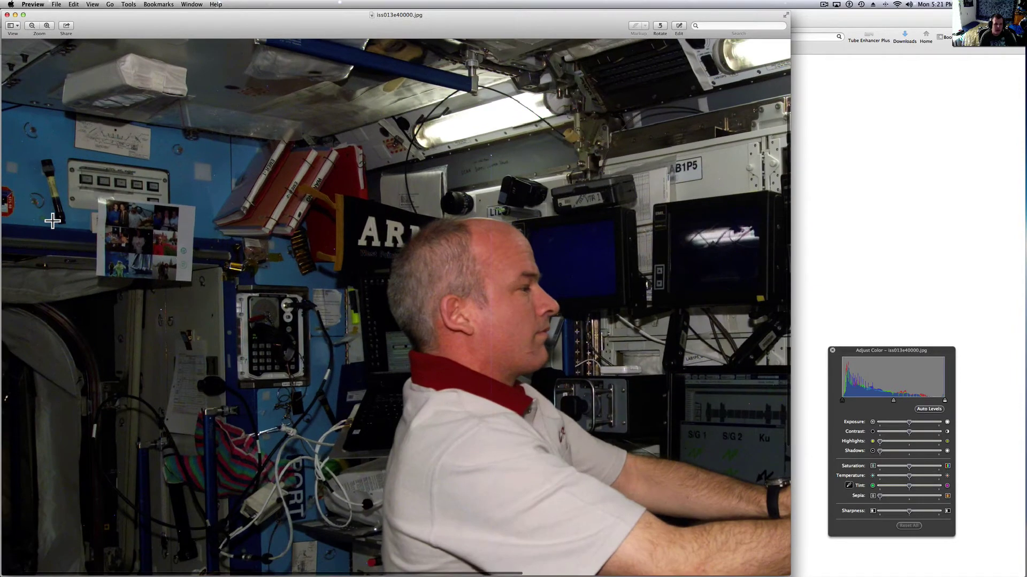
pyautogui.scroll(-1, 189, 229)
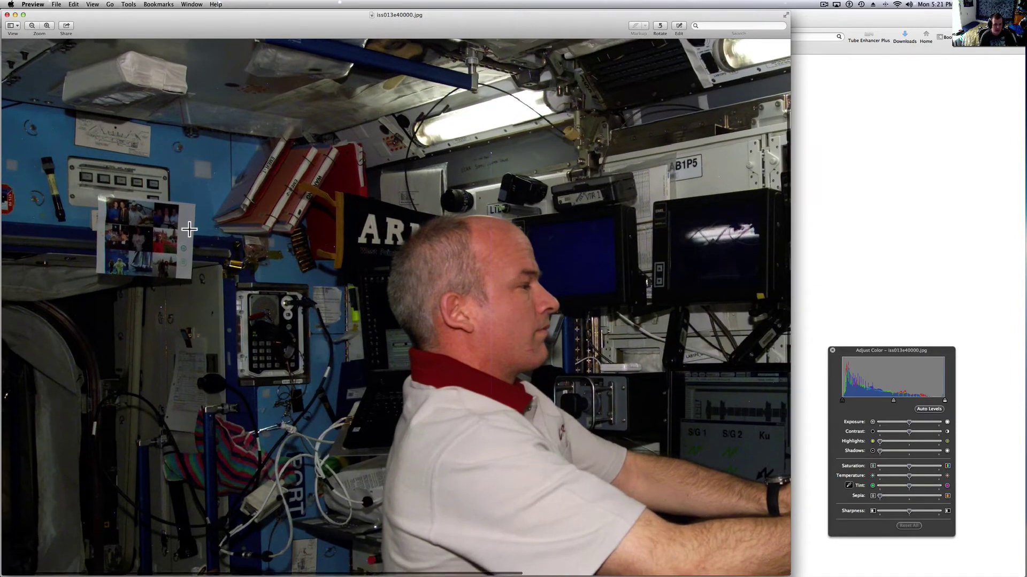
pyautogui.scroll(-5, 189, 229)
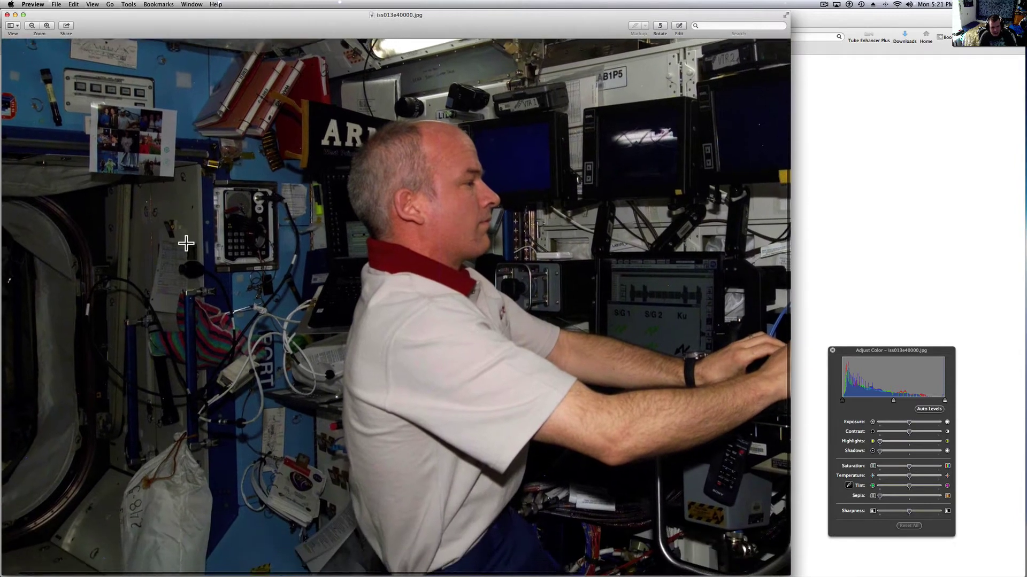
pyautogui.hscroll(8, 186, 244)
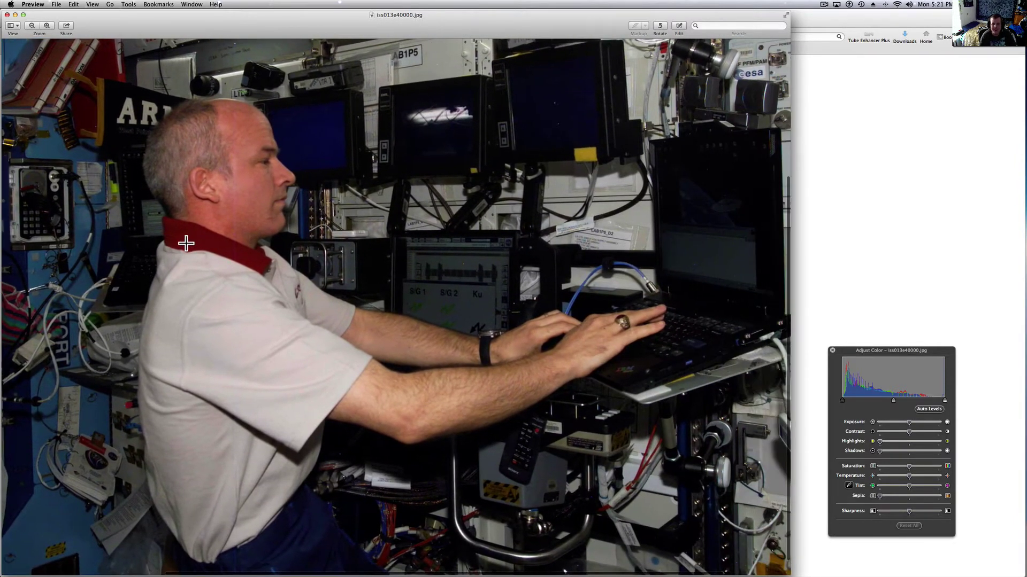
pyautogui.hscroll(4, 186, 244)
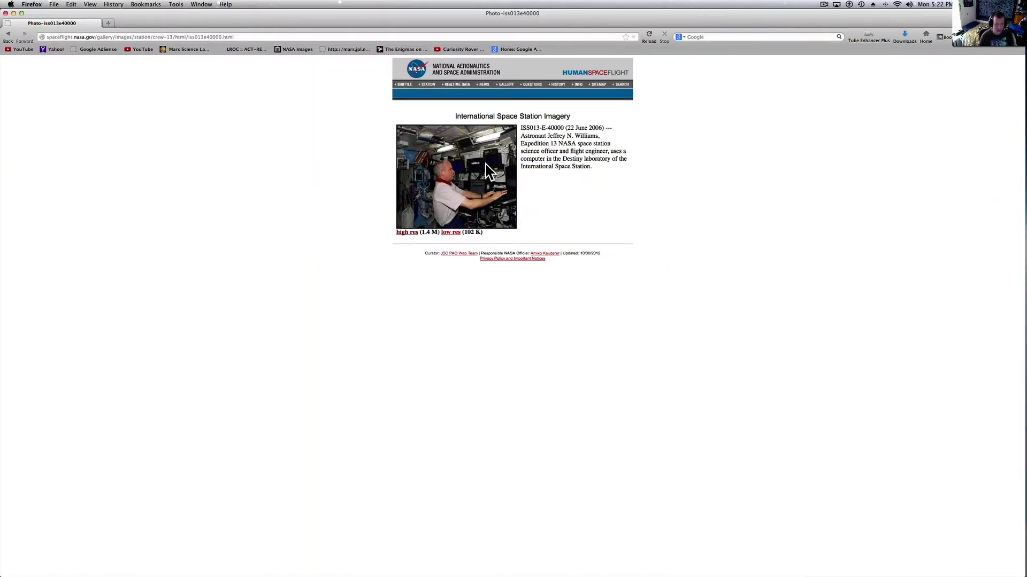
pyautogui.press('super+Tab')
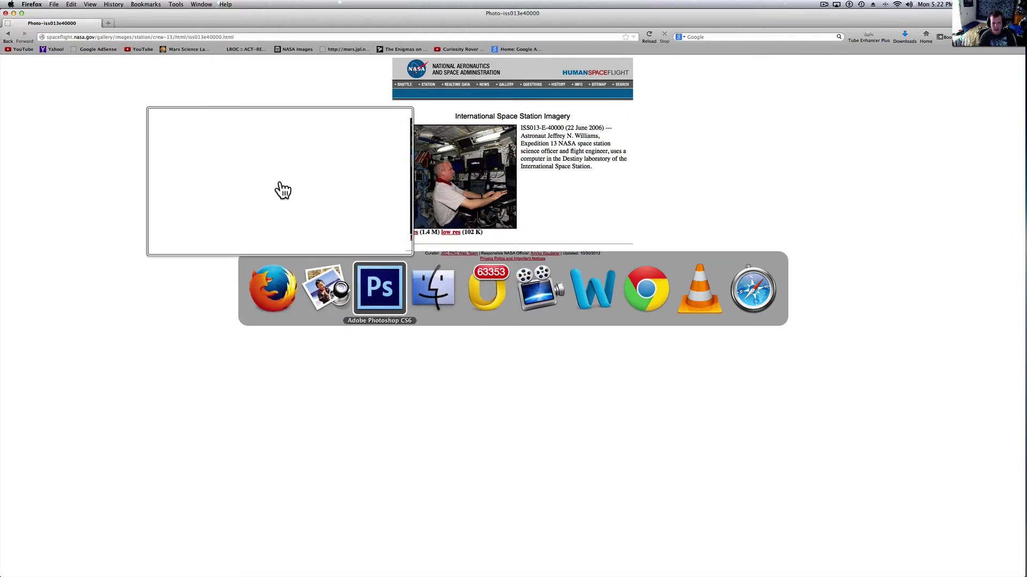
pyautogui.click(384, 291)
pyautogui.press('super+Tab')
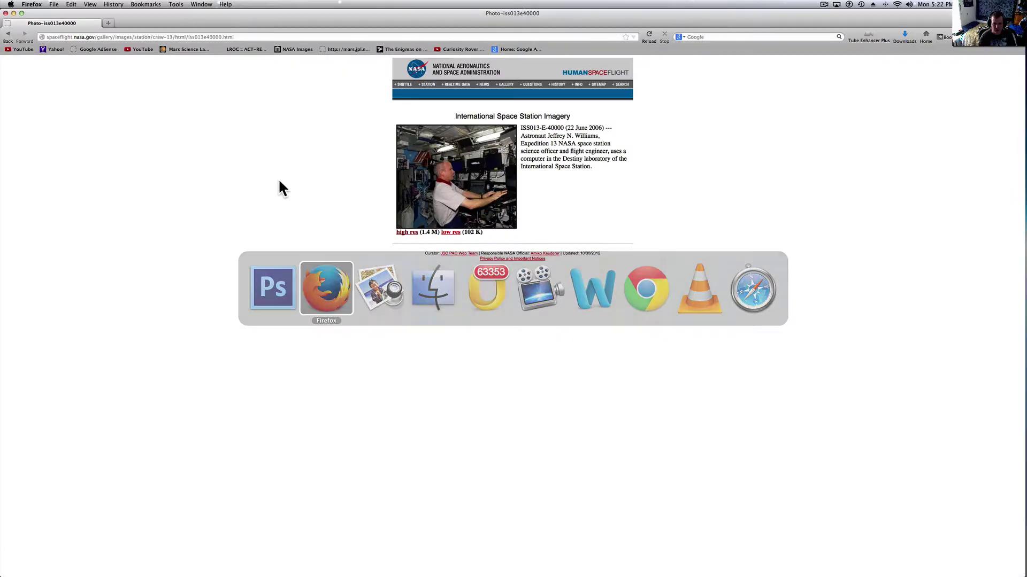
pyautogui.press('super+Tab')
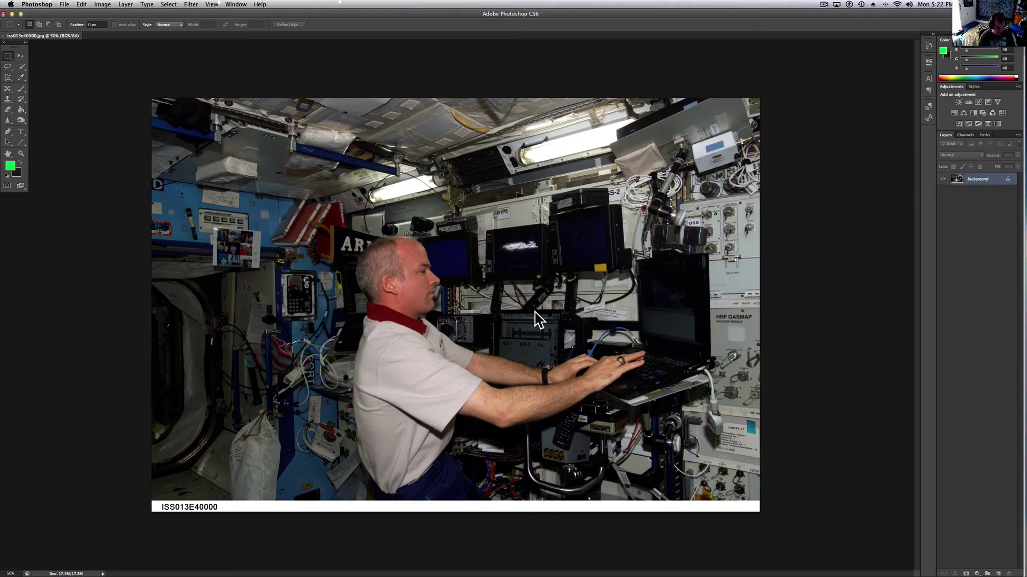
pyautogui.press('super+Tab')
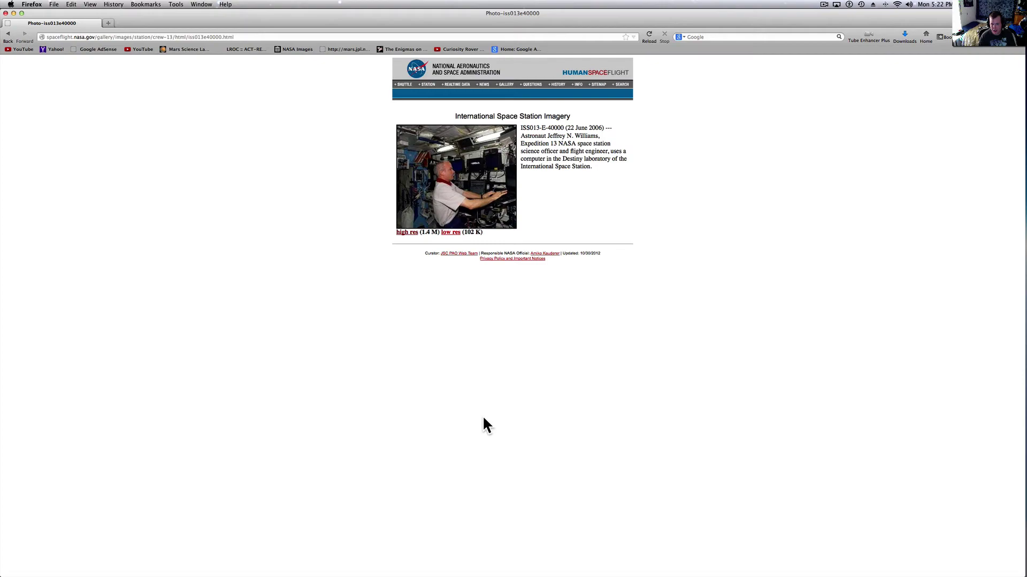
pyautogui.press('super+Tab')
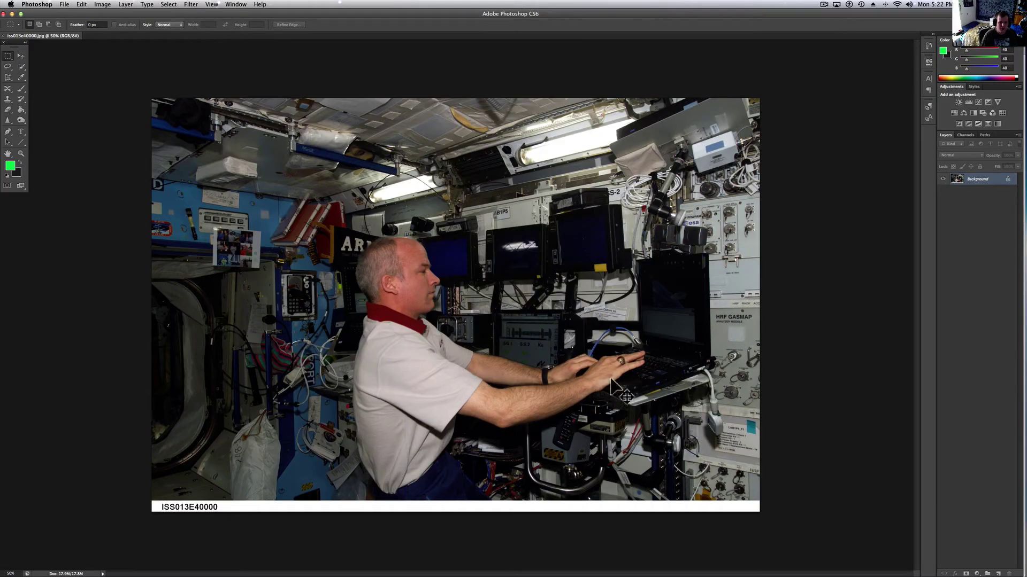
pyautogui.press('super+Tab')
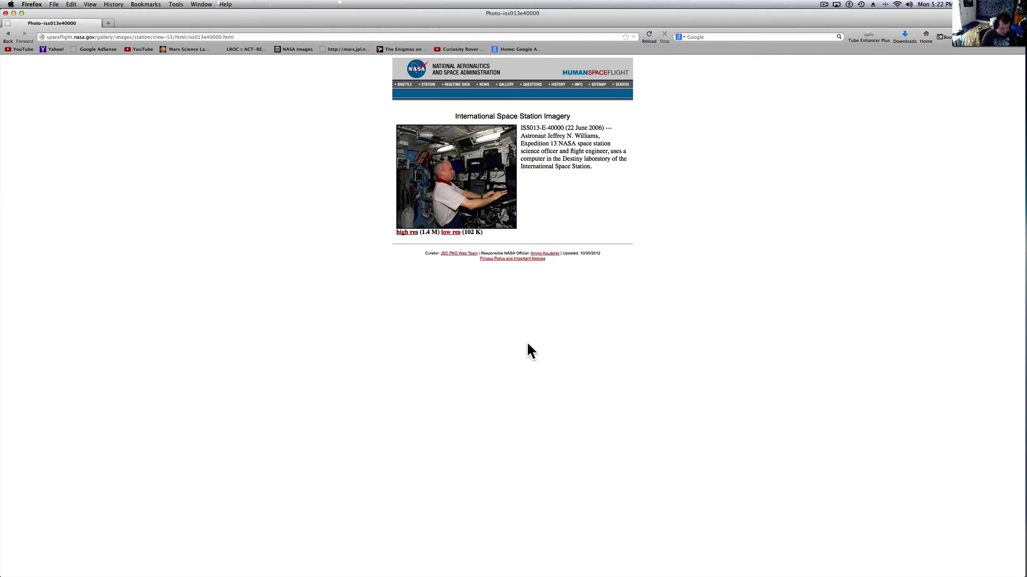
# Crop the ISS photo to a rectangular selection around the laptop screen.
pyautogui.press('super+Tab')
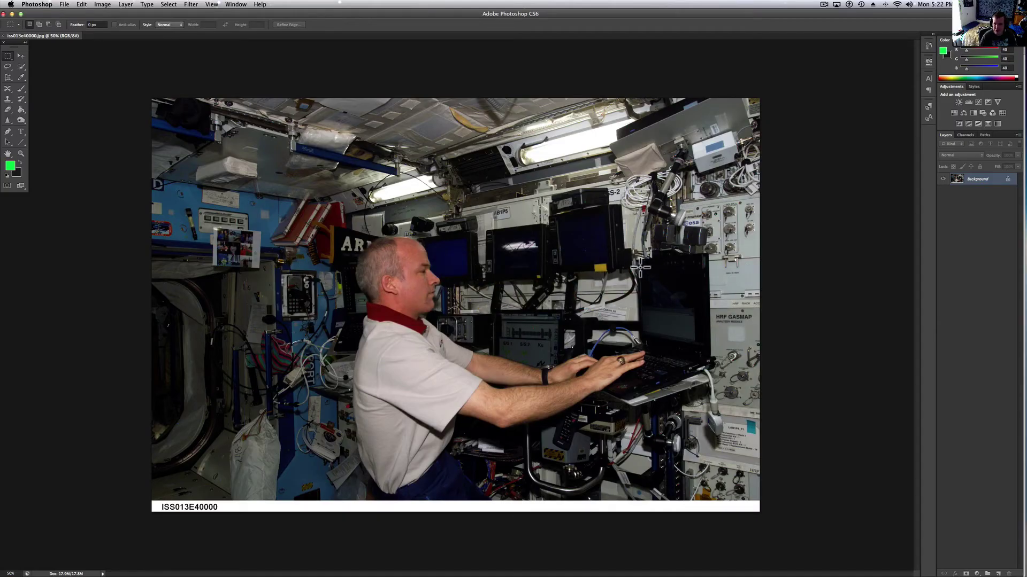
pyautogui.moveTo(637, 262); pyautogui.dragTo(709, 346)
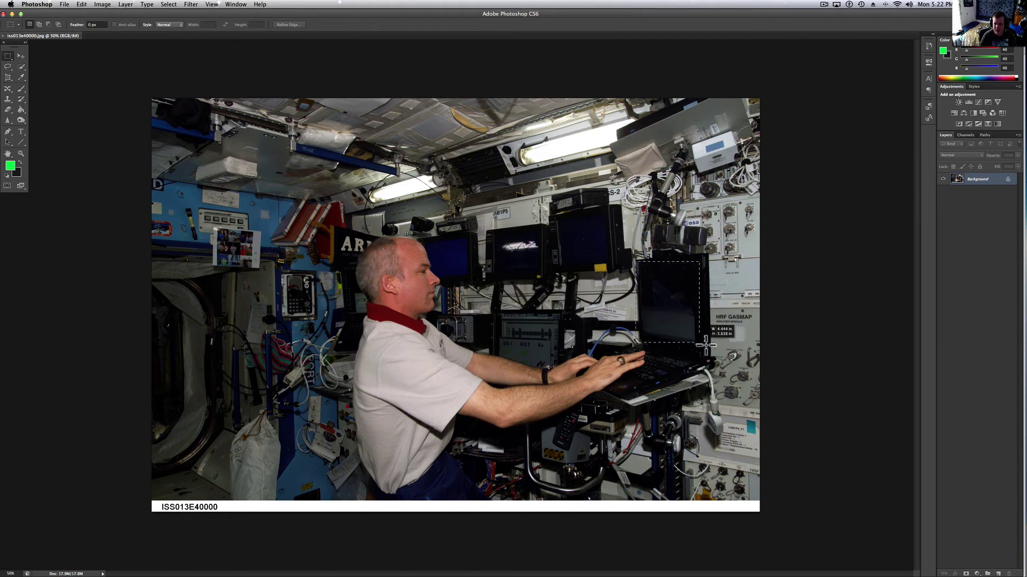
pyautogui.click(125, 5)
pyautogui.moveTo(85, 4)
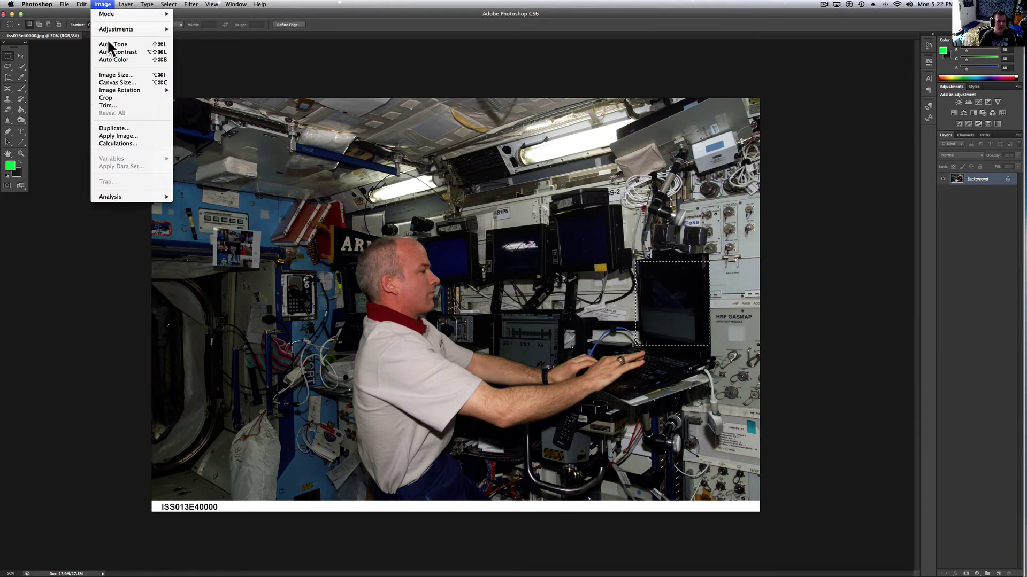
pyautogui.click(126, 94)
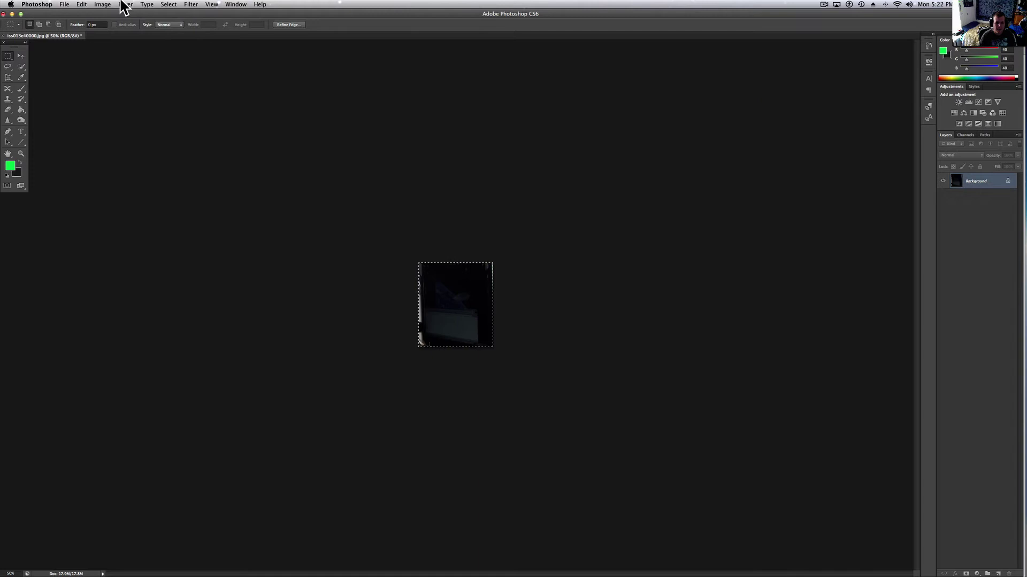
# Zoom out on the cropped image and select the whole canvas.
pyautogui.click(102, 4)
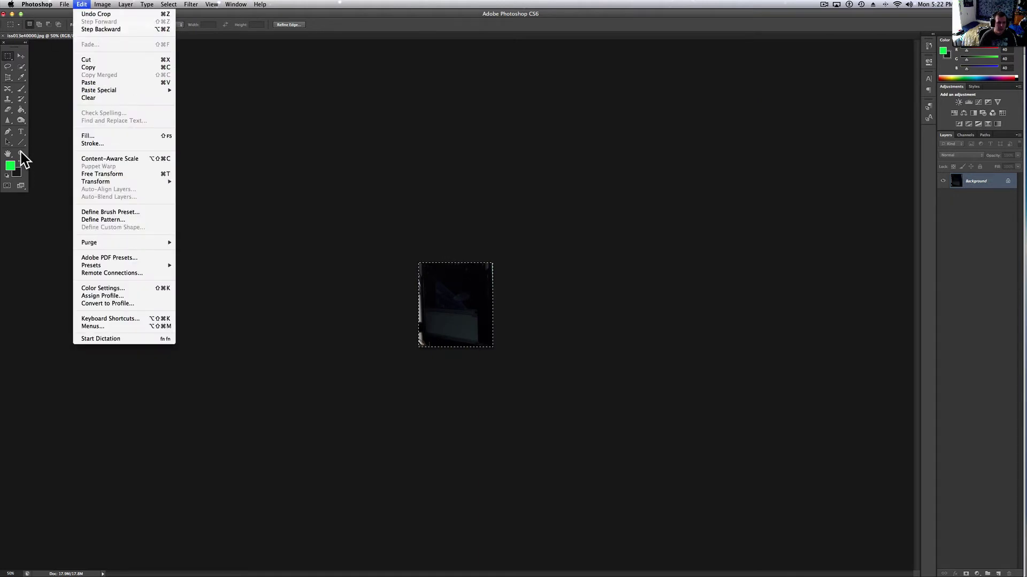
pyautogui.click(21, 153)
pyautogui.press('super+d')
pyautogui.keyDown('alt'); pyautogui.click(270, 204); pyautogui.keyUp('alt')
pyautogui.press('super+a')
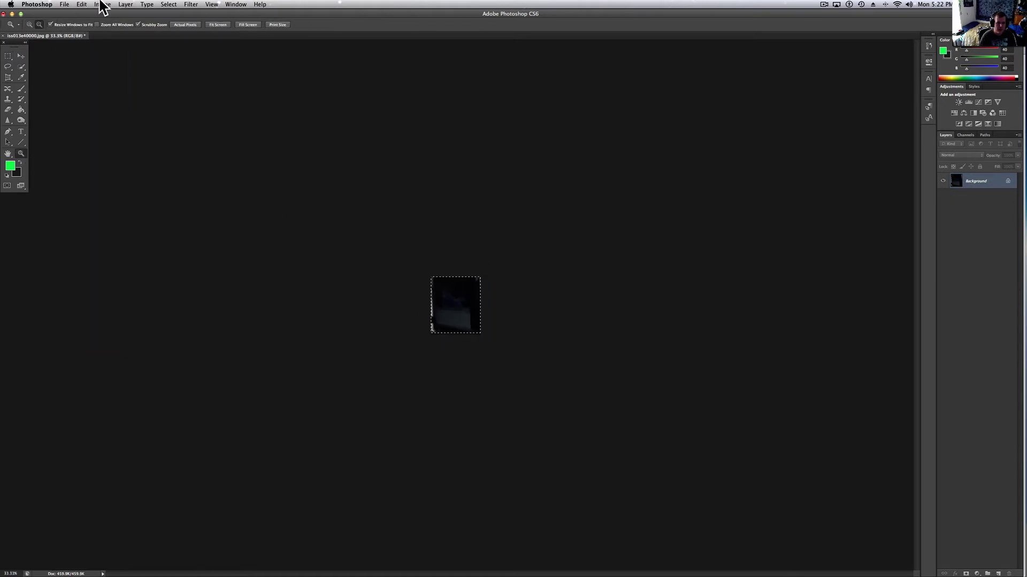
pyautogui.click(102, 4)
# Set the image resolution to 300 pixels per inch in Image Size.
pyautogui.moveTo(124, 95)
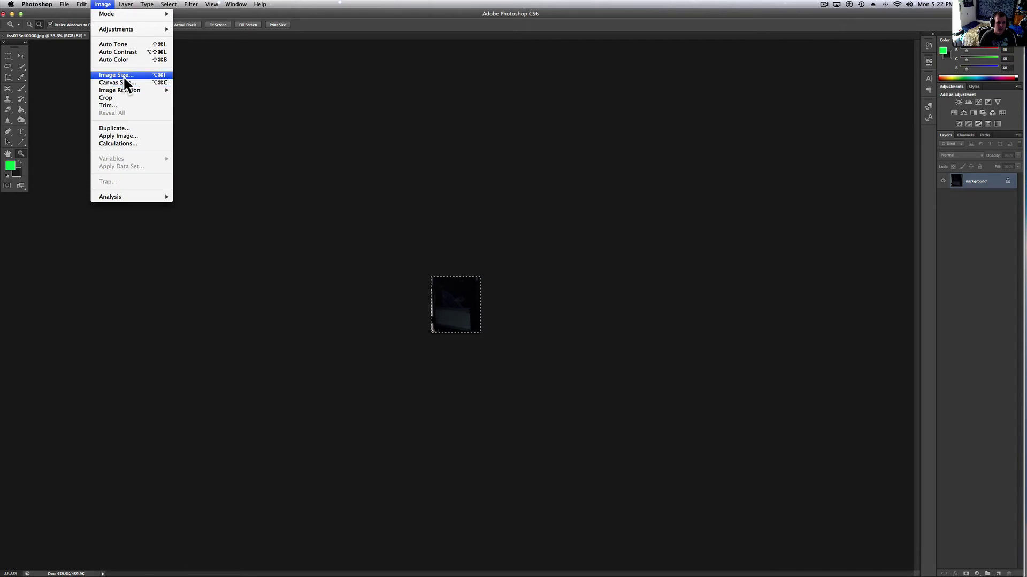
pyautogui.click(123, 76)
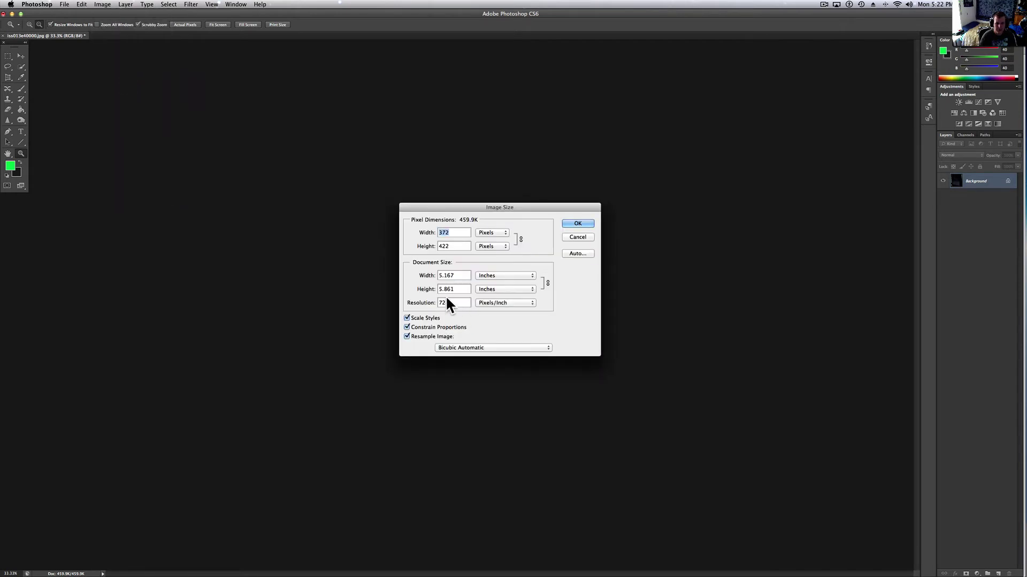
pyautogui.doubleClick(446, 302)
pyautogui.write('300')
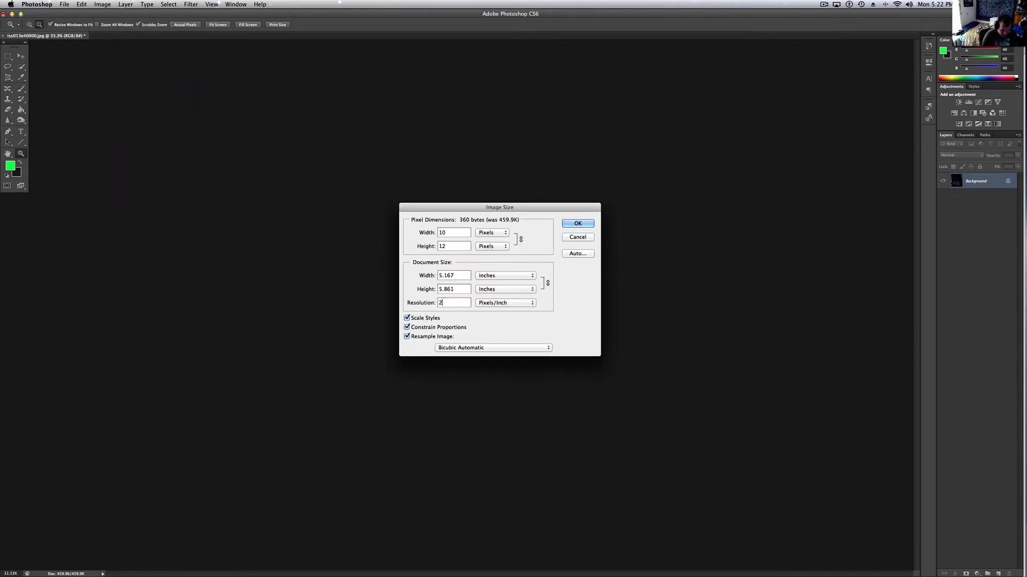
pyautogui.press('Return')
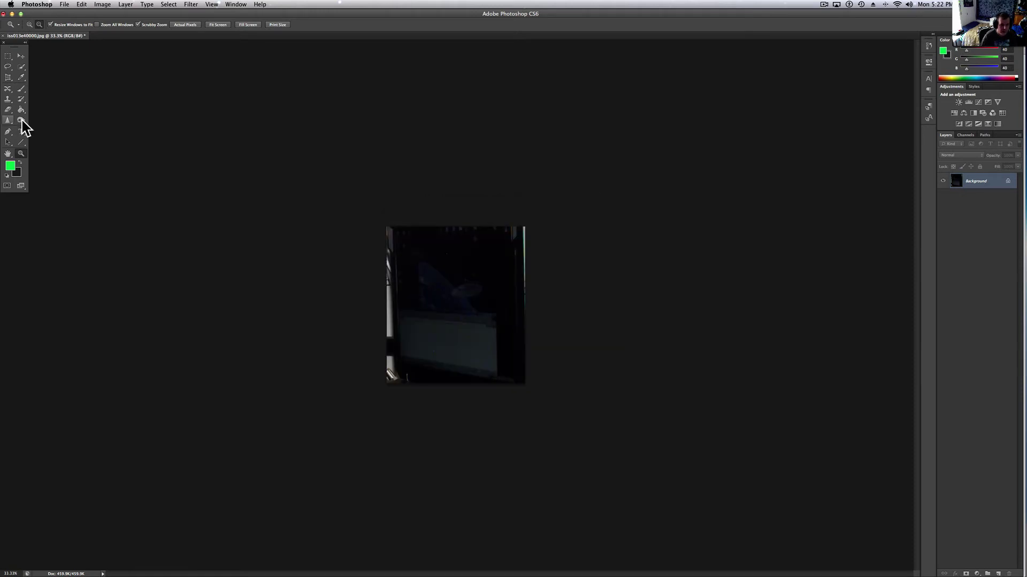
# View the image at actual pixels and apply Auto Color correction.
pyautogui.click(185, 25)
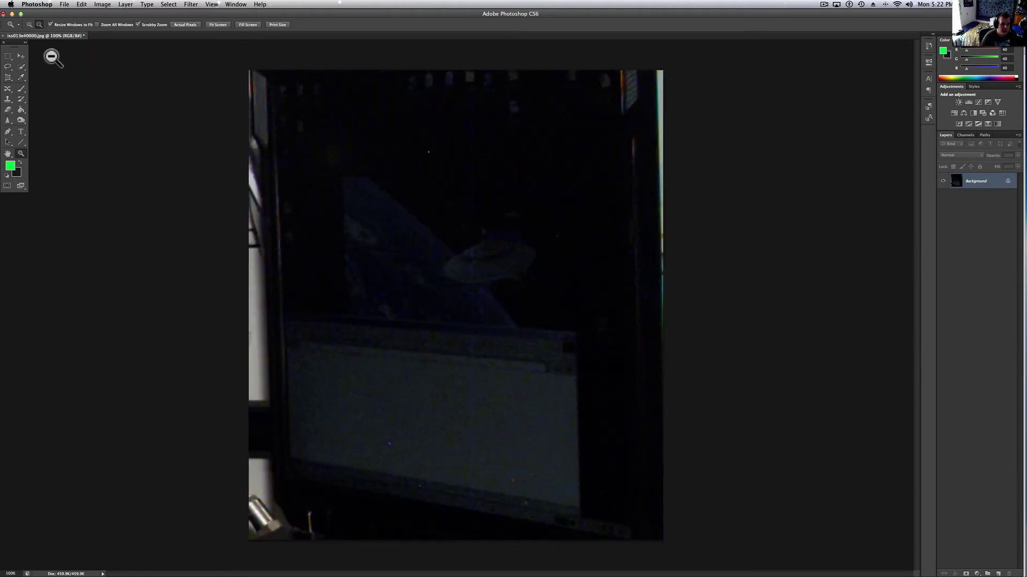
pyautogui.click(102, 4)
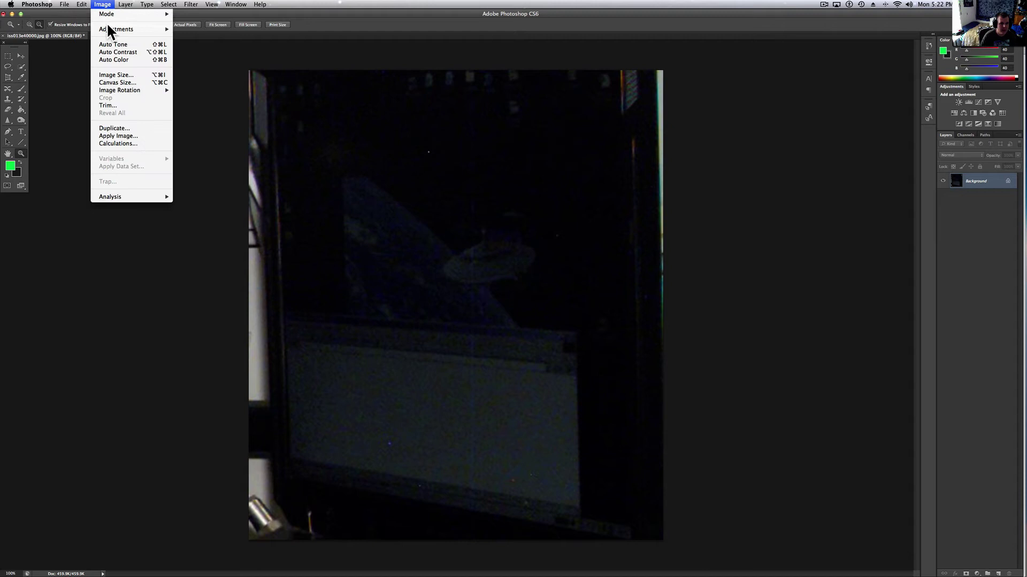
pyautogui.click(113, 60)
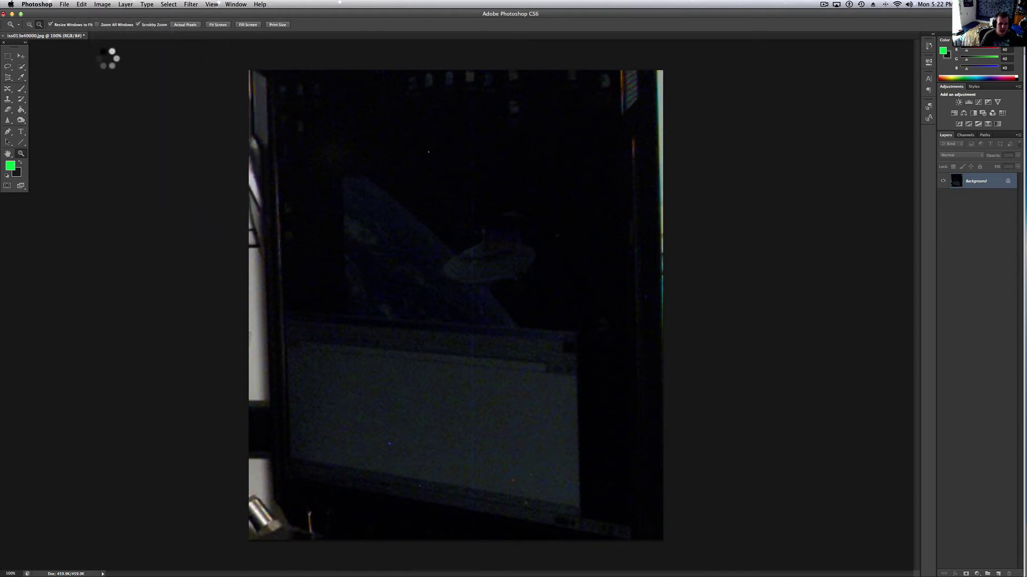
pyautogui.click(110, 5)
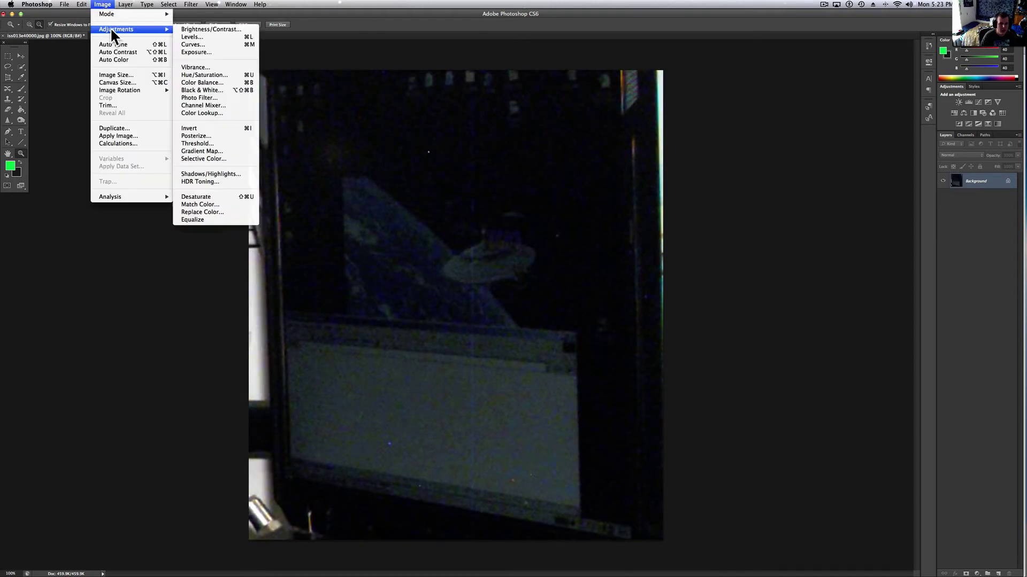
# Apply a Brightness/Contrast boost with brightness raised to 150.
pyautogui.click(230, 31)
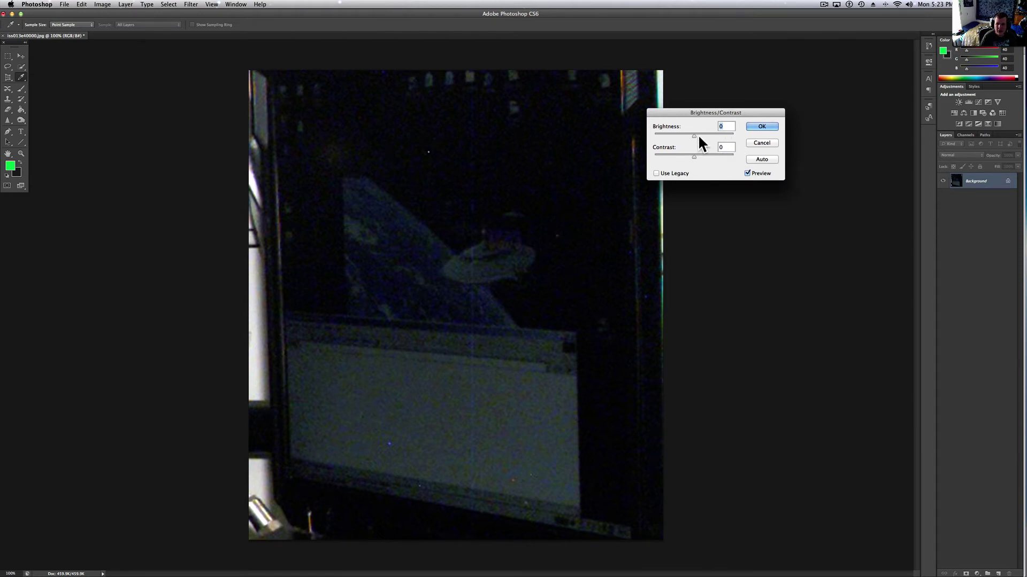
pyautogui.moveTo(698, 133); pyautogui.dragTo(726, 135)
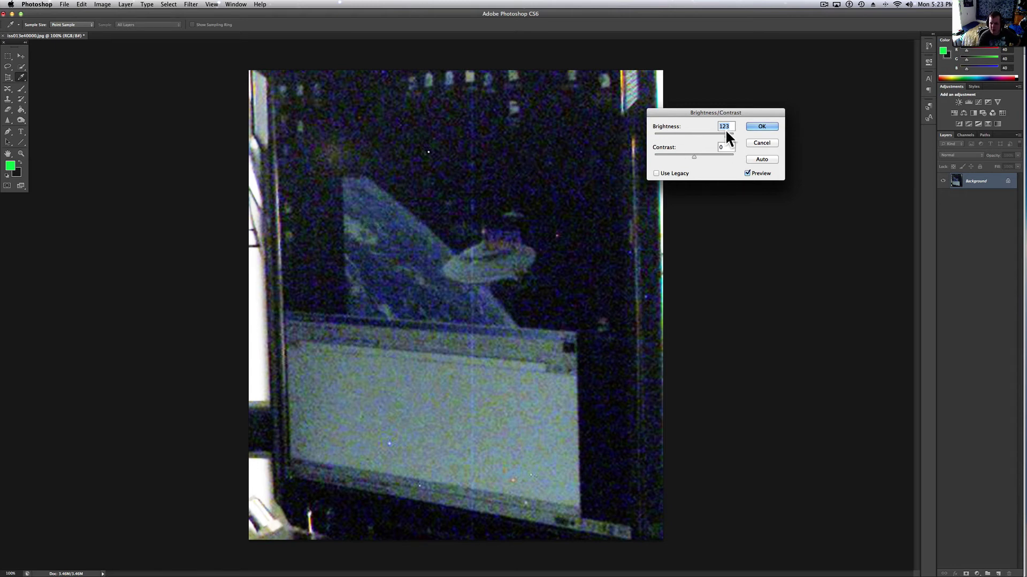
pyautogui.moveTo(726, 135); pyautogui.dragTo(729, 135)
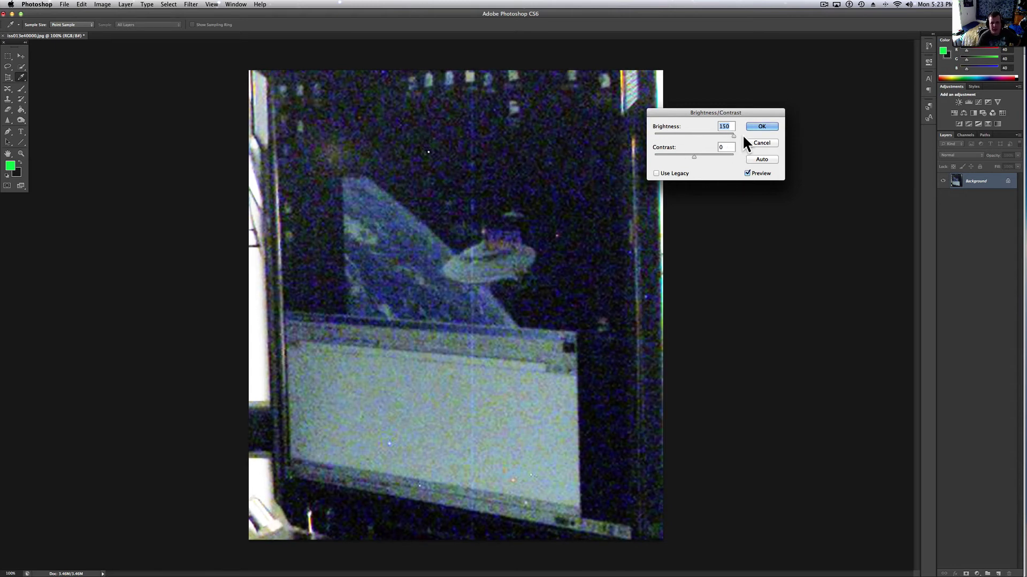
pyautogui.click(760, 126)
pyautogui.press('z')
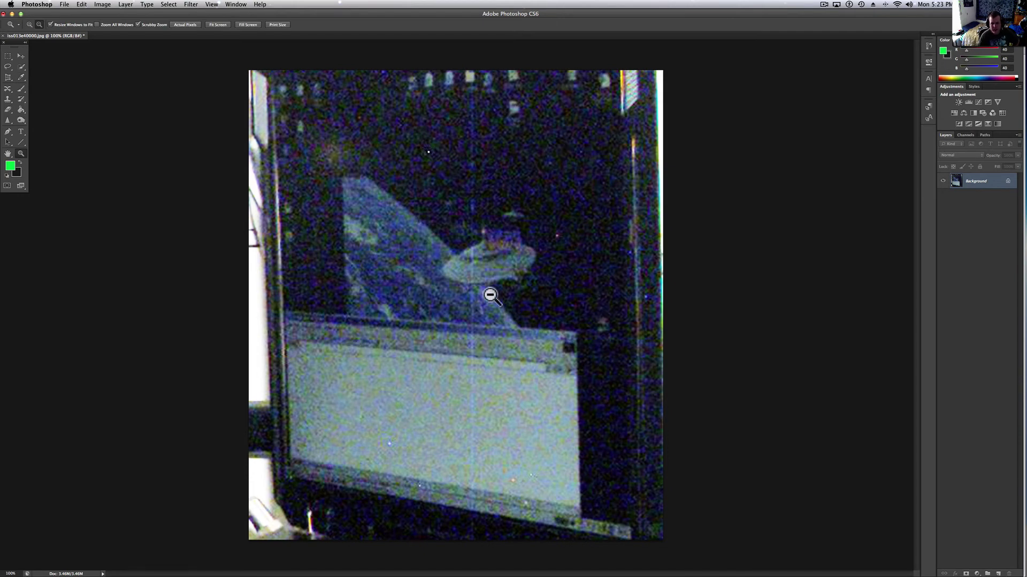